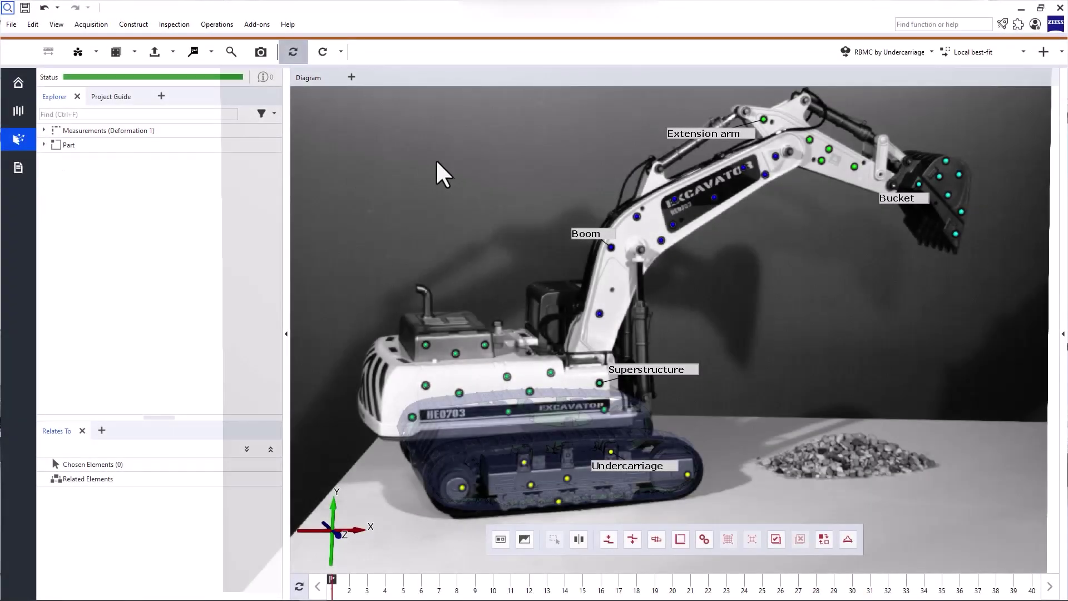
Step: Expand Measurements > Actual Measurement Series and select the Deformation 1 series
left_click(44, 130)
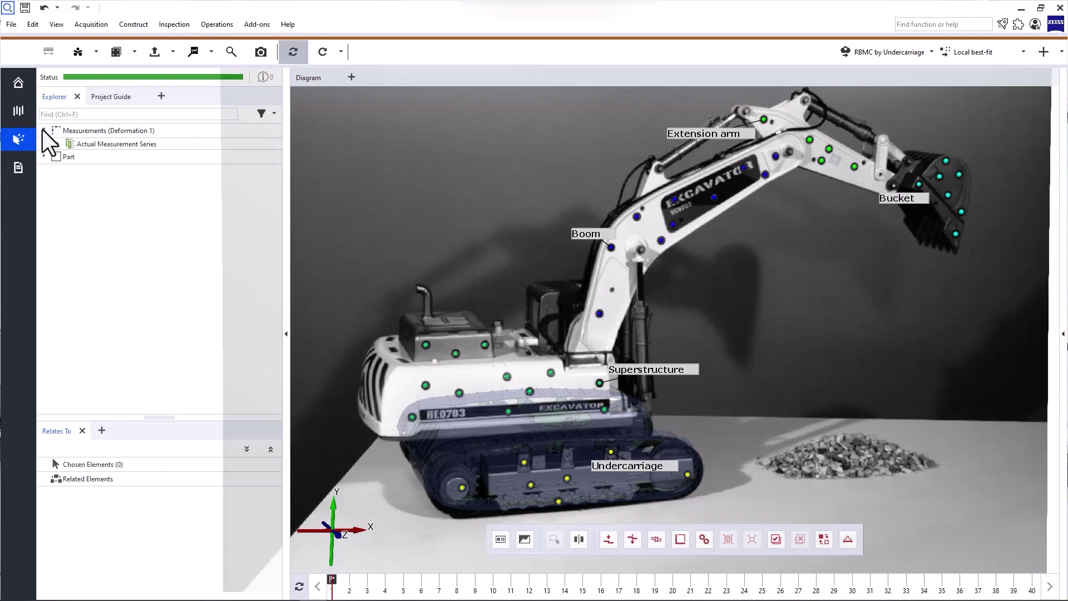
left_click(57, 144)
left_click(107, 156)
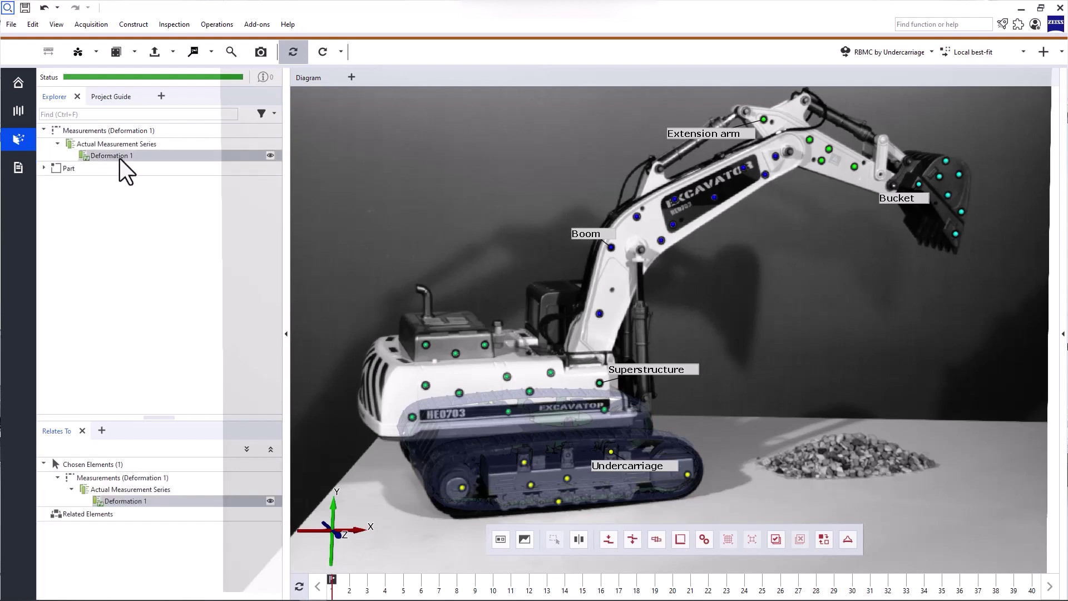
Step: Go to a later stage, around 15, with the bucket in the gravel, and expand the Part
left_click(436, 581)
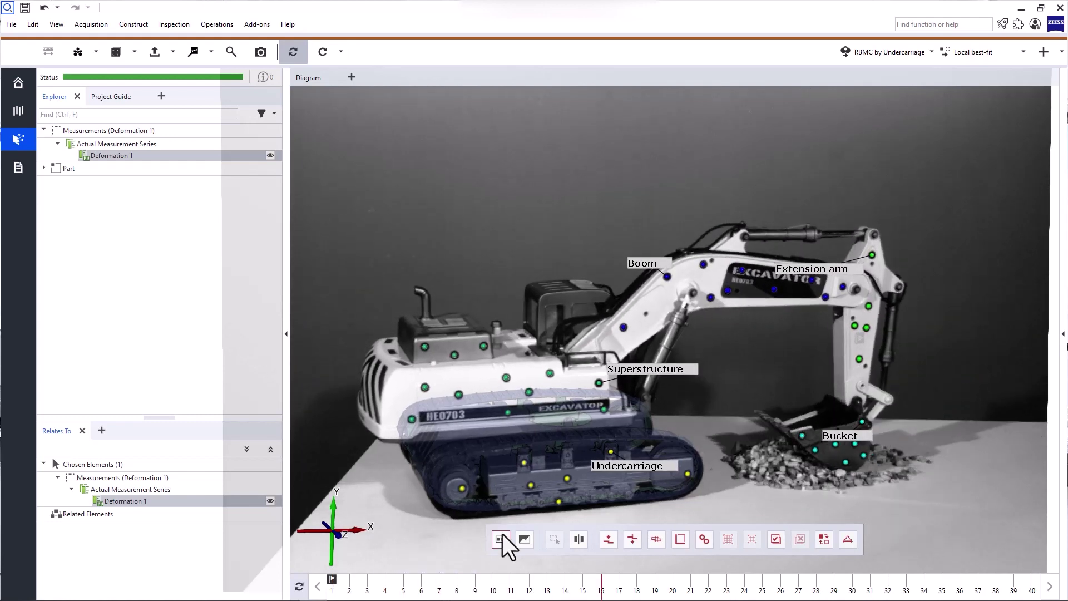
scroll(544, 431, "up", 3)
left_click_drag(544, 436, 622, 410)
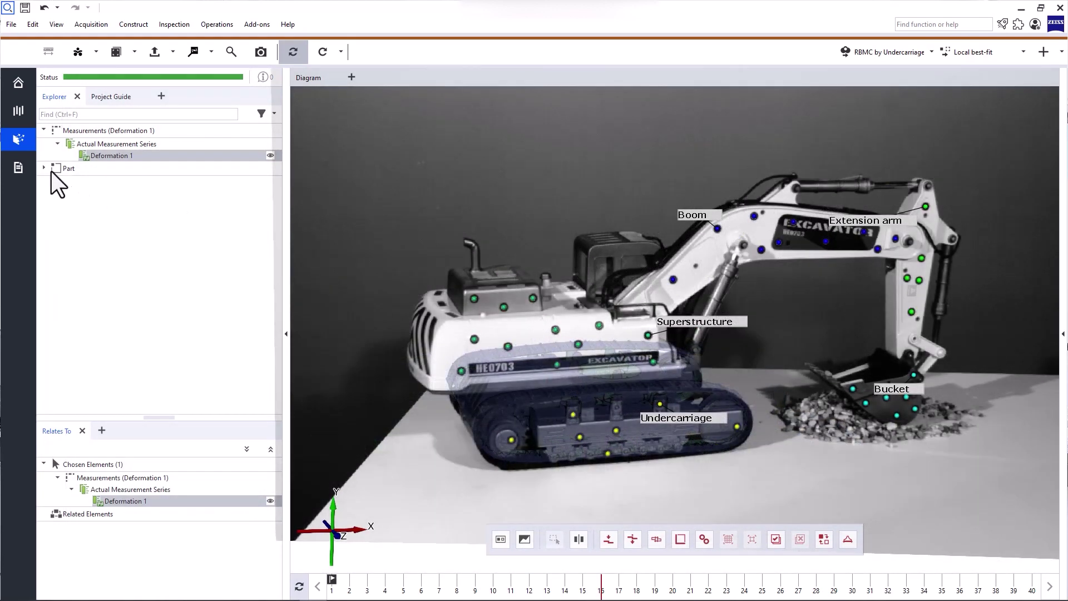
left_click(44, 168)
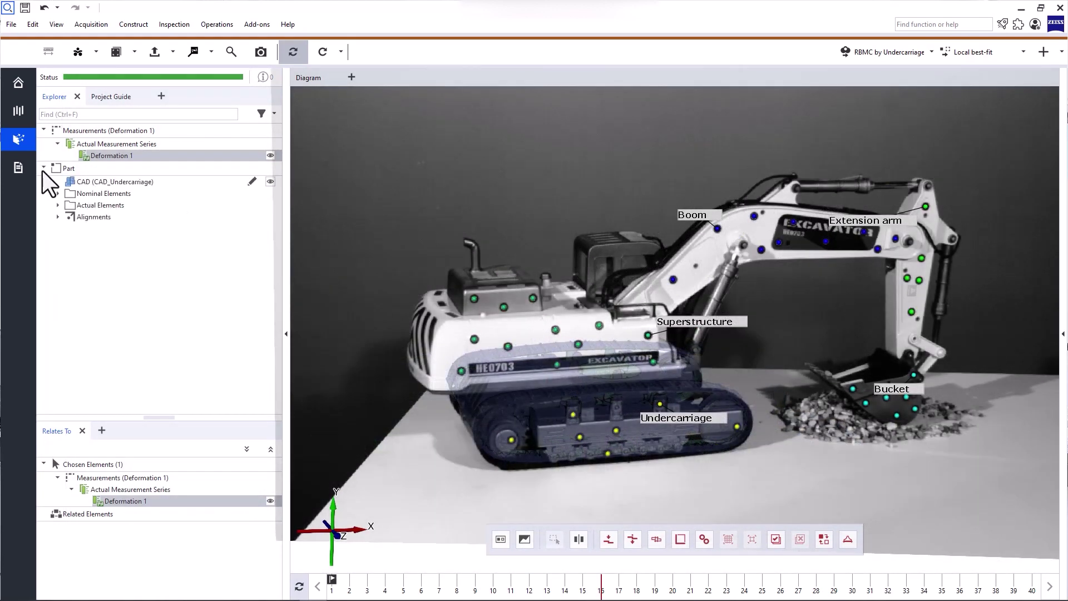
Step: List Boom, Bucket, Extension arm, Superstructure and Undercarriage, and review Extension arm's identification settings unchanged
left_click(58, 205)
left_click(71, 216)
left_click(119, 240)
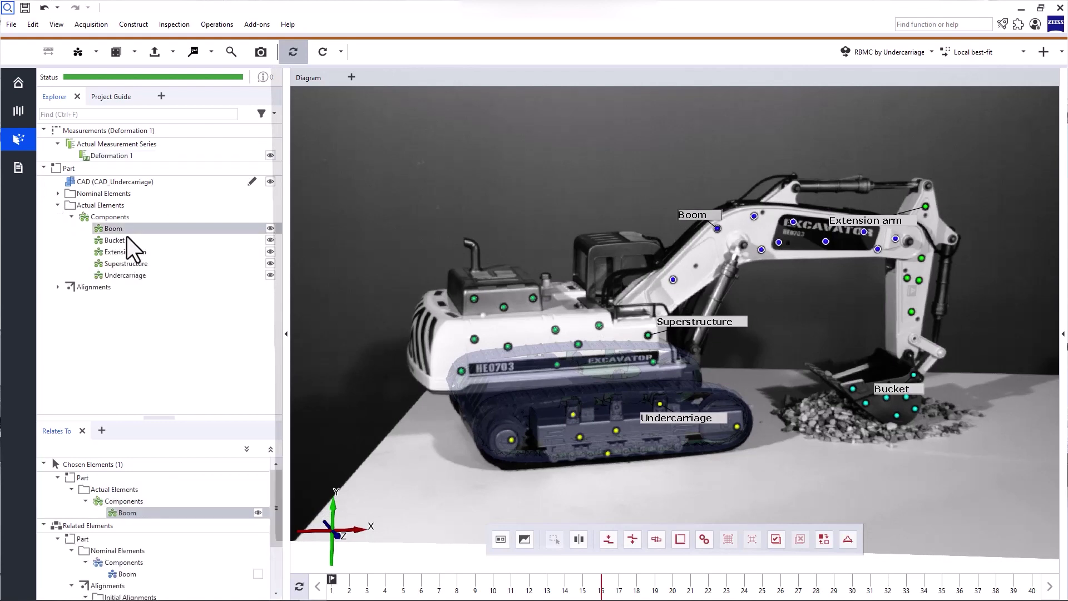
left_click(128, 252)
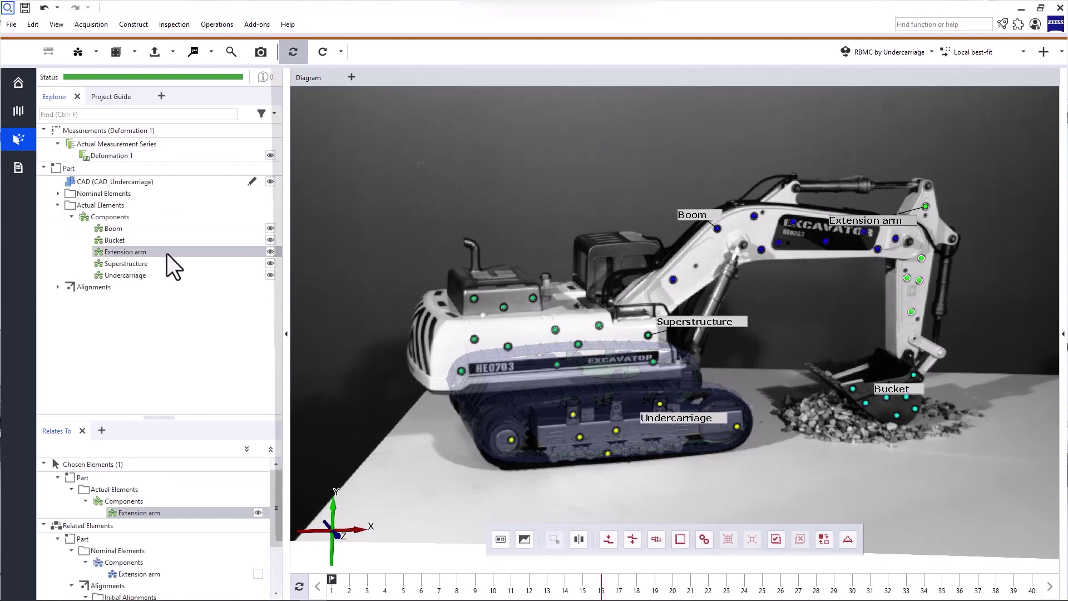
double_click(167, 254)
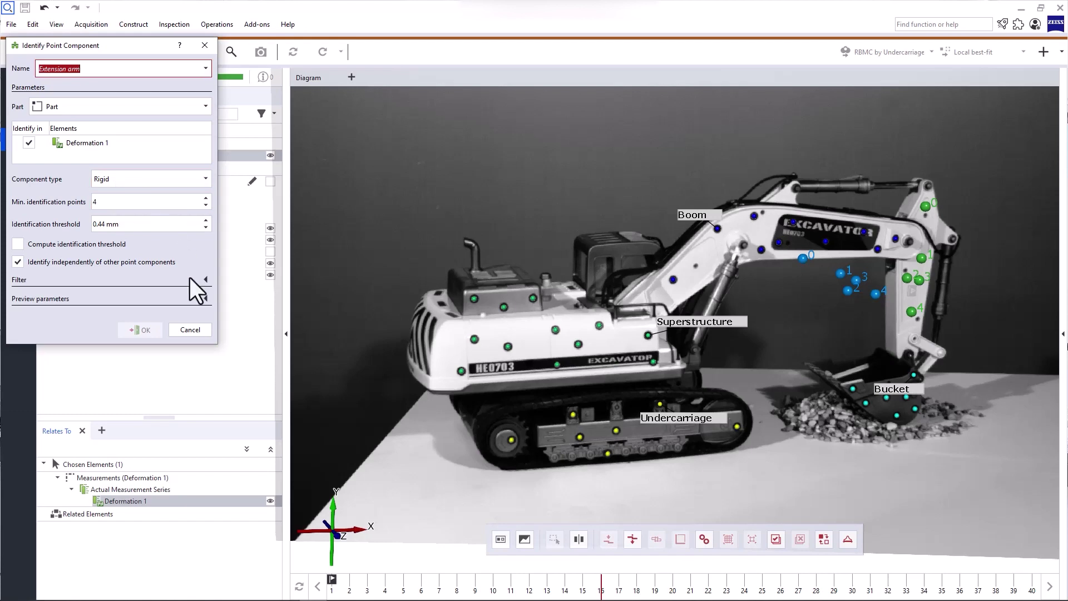
left_click(201, 328)
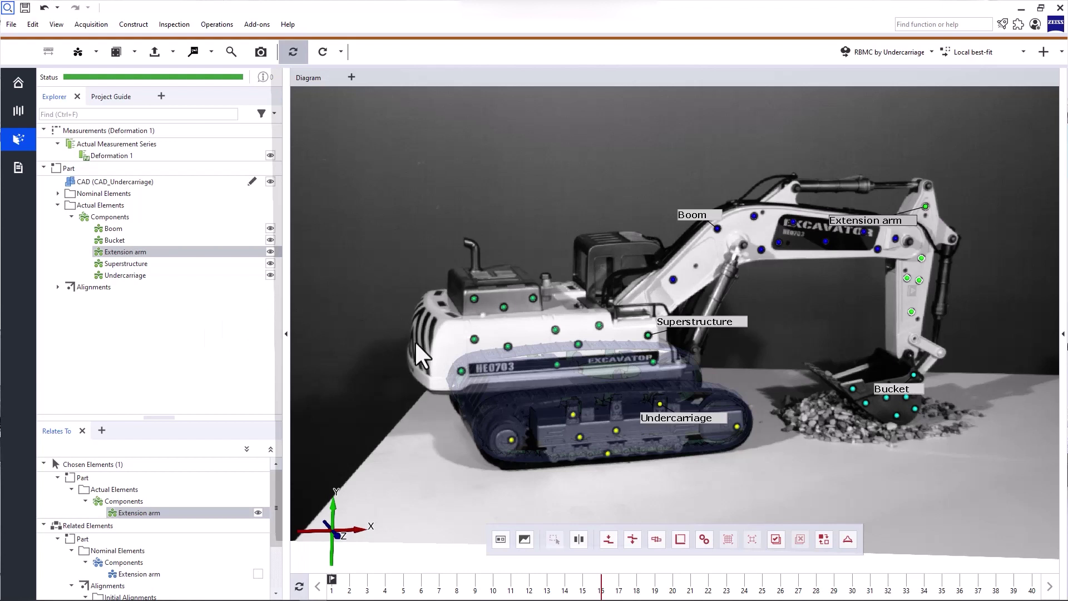
left_click(501, 539)
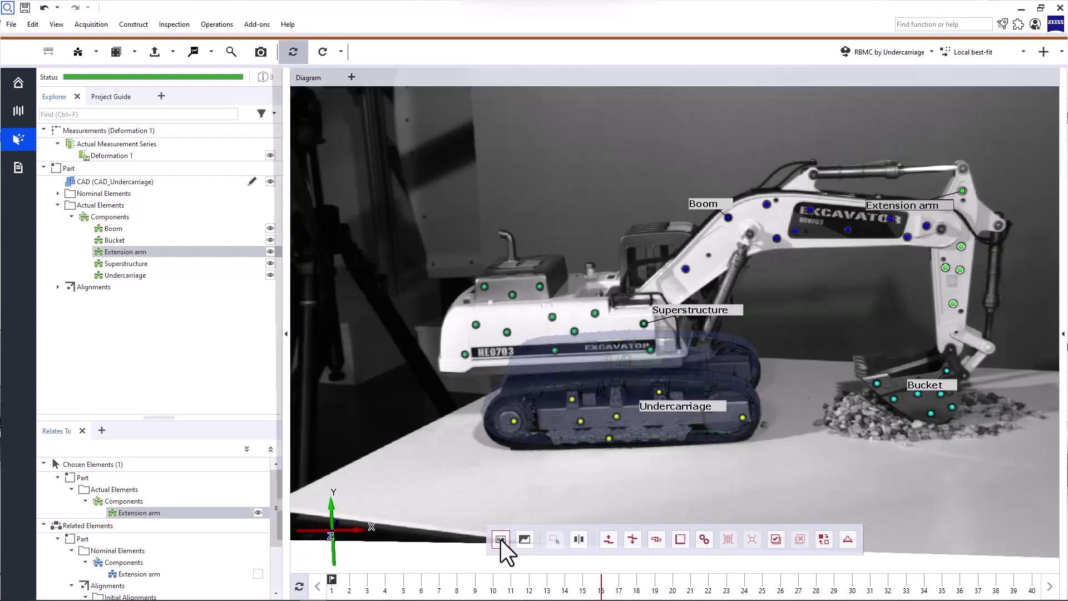
left_click(501, 540)
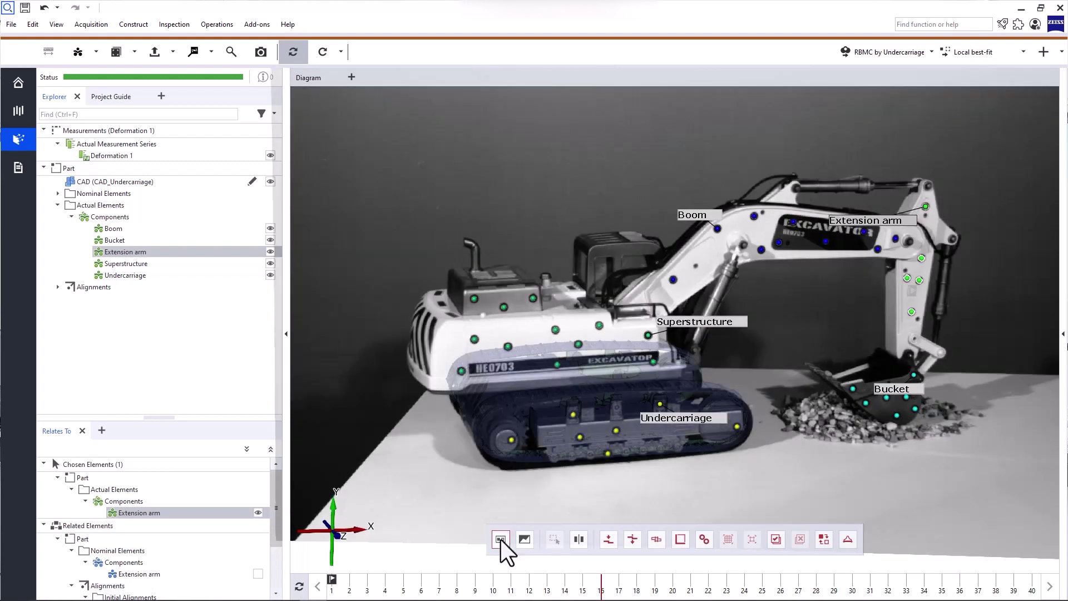
left_click(500, 540)
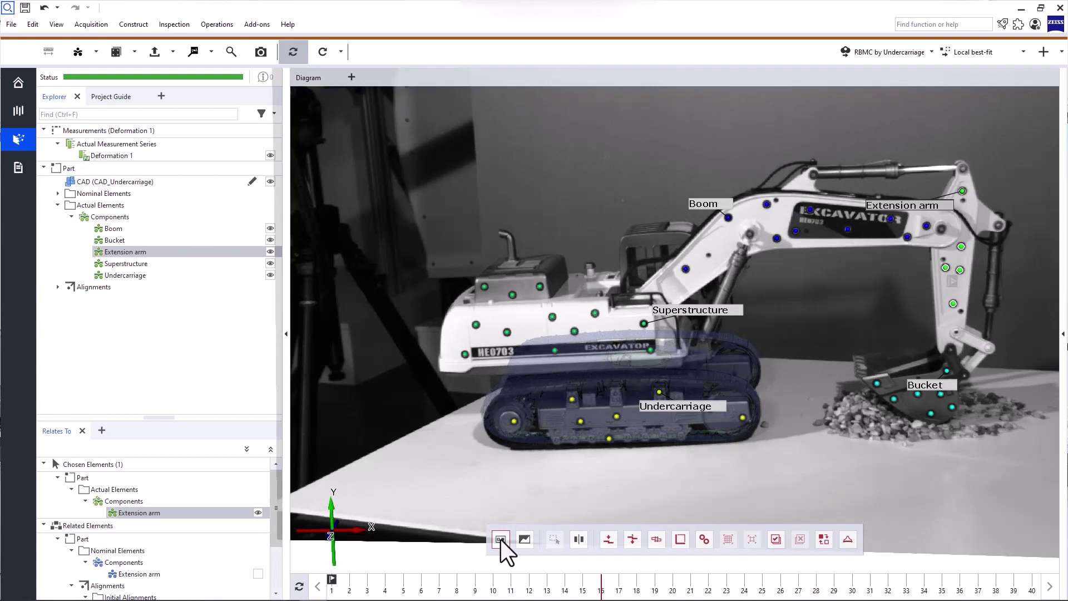
left_click(500, 540)
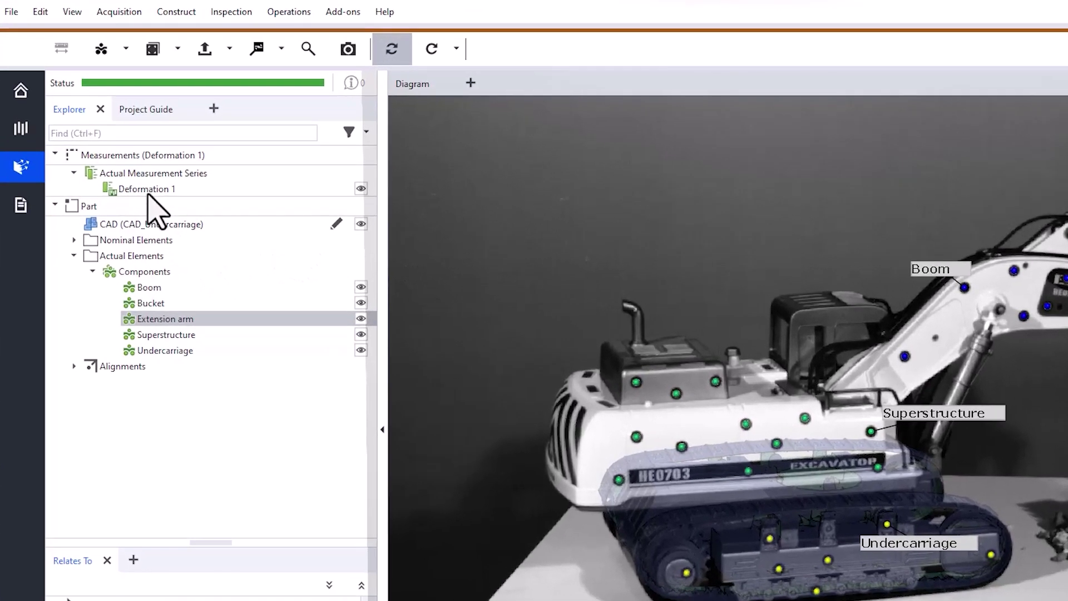
left_click(148, 194)
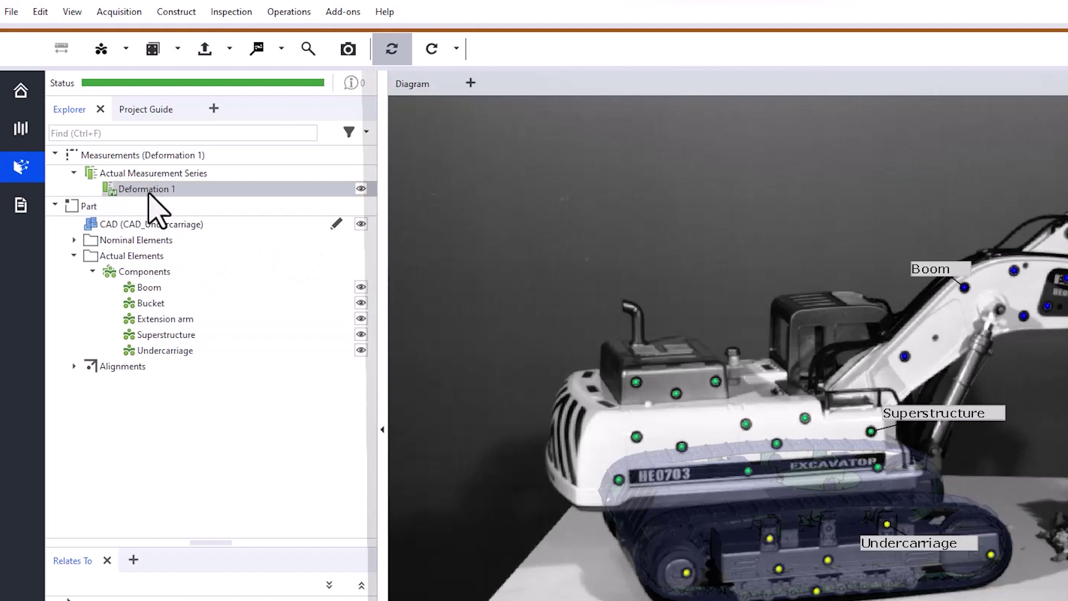
left_click(160, 273)
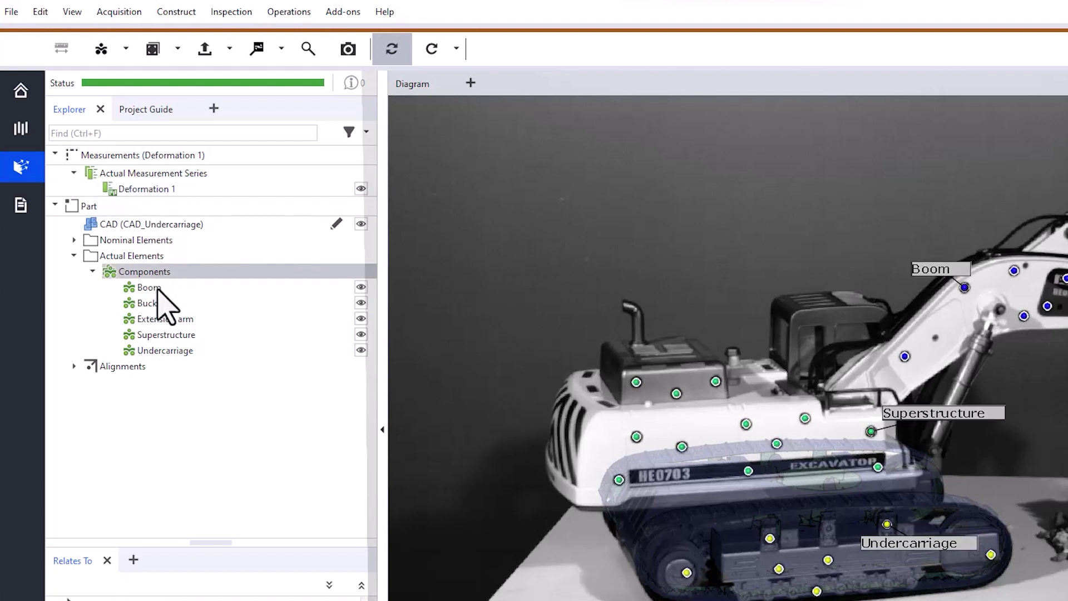
left_click(160, 289)
left_click(177, 305)
left_click(182, 320)
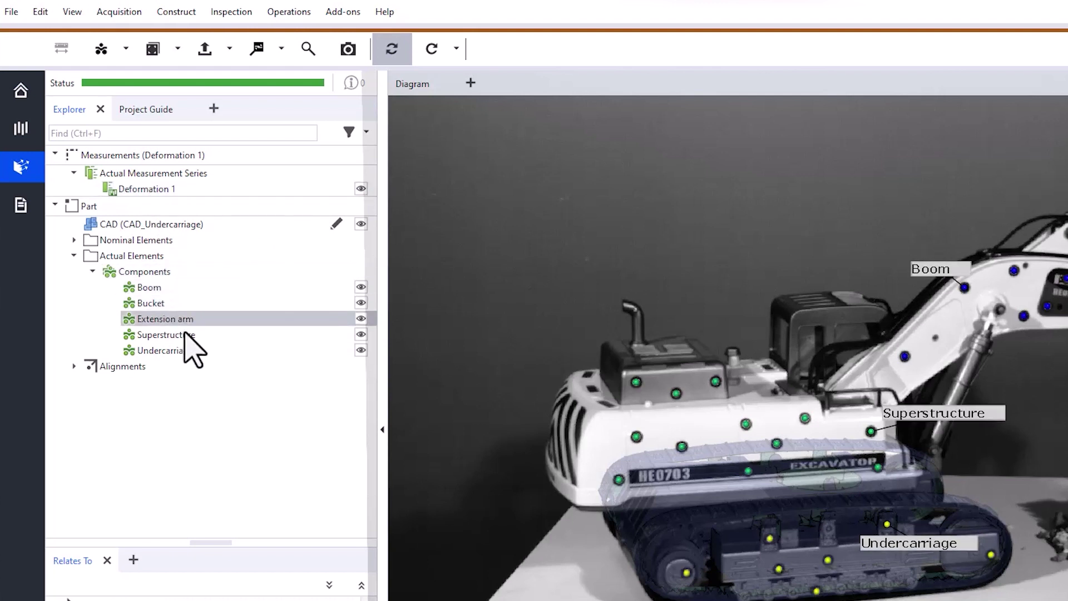
left_click(186, 334)
left_click(189, 350)
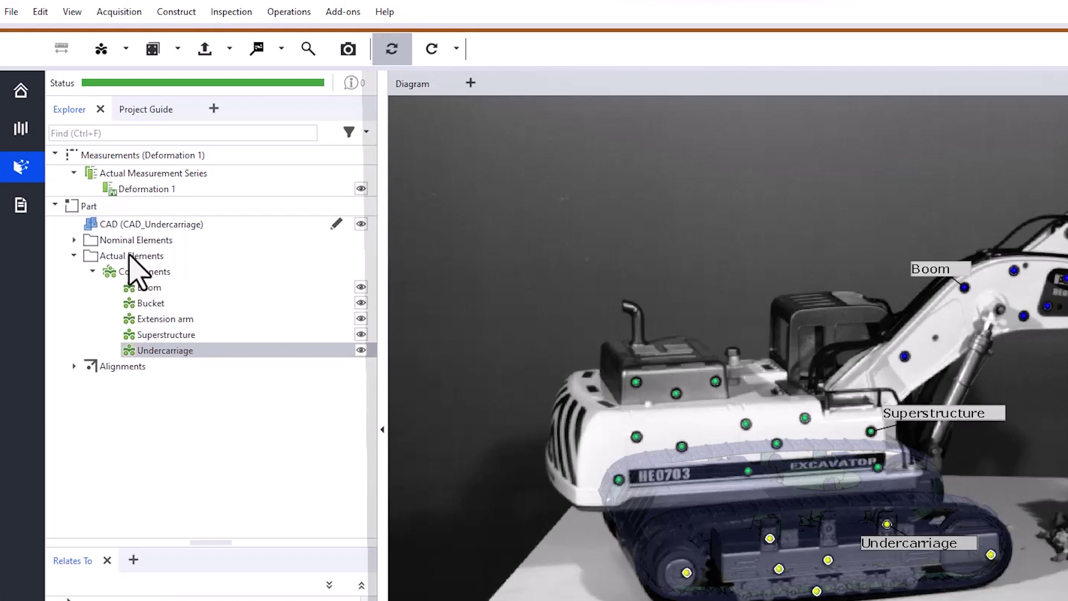
left_click(151, 225)
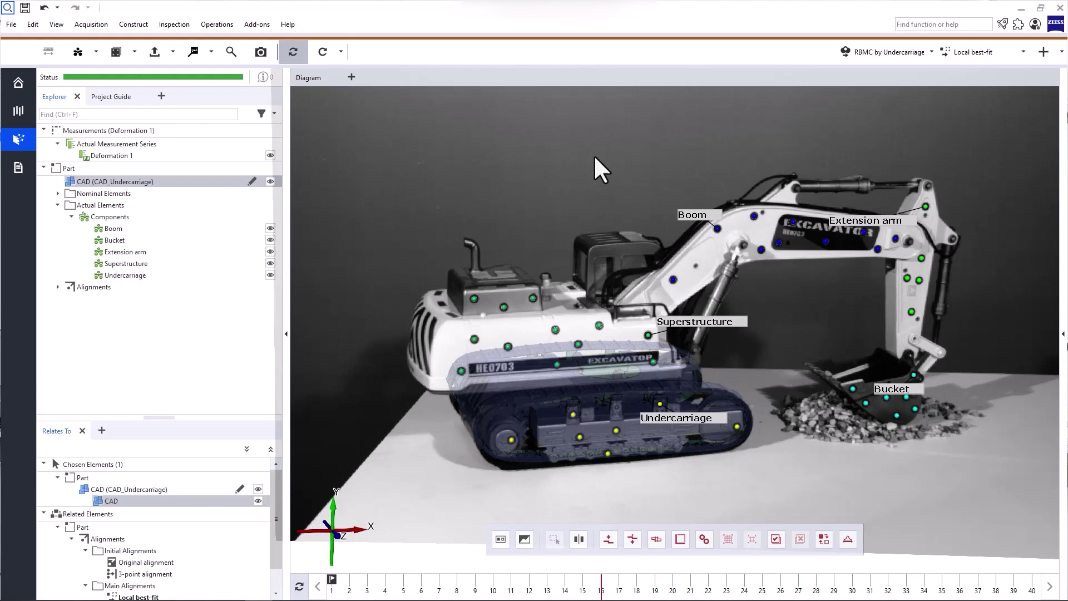
Step: Return to Stage 1 (0.000 s) with the excavator's bucket raised above the gravel
left_click(135, 24)
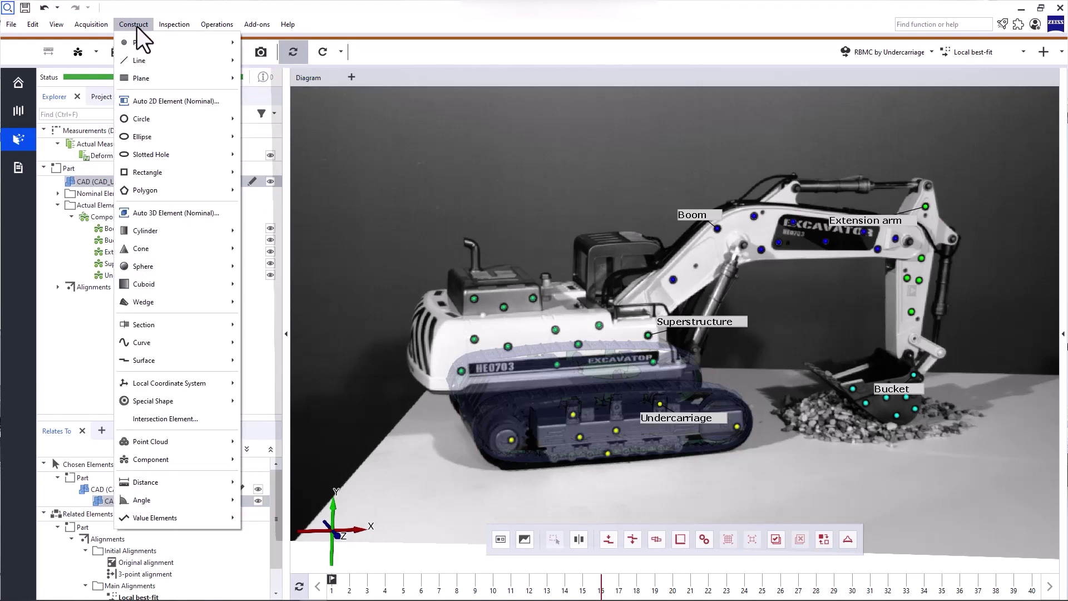
left_click(137, 25)
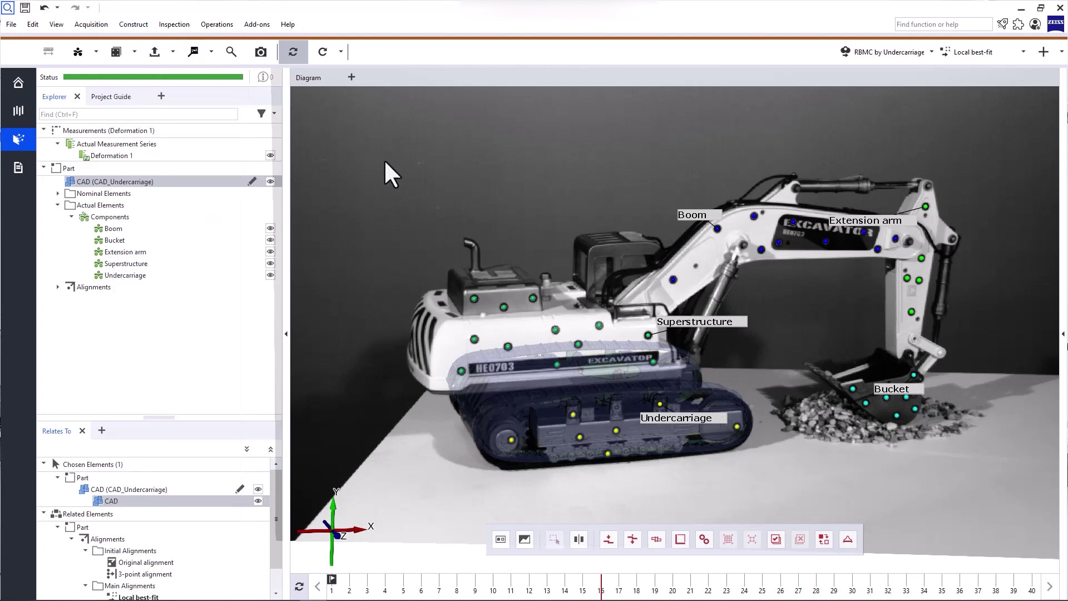
left_click(332, 582)
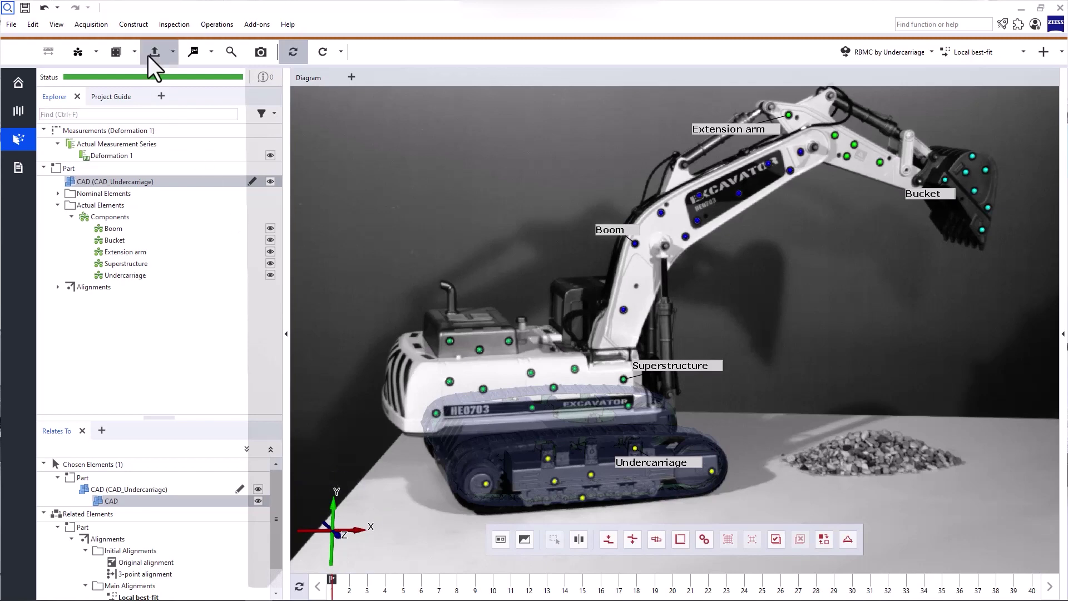
Step: Start a new local coordinate system with Construct > Local Coordinate System > By Orientation
left_click(133, 23)
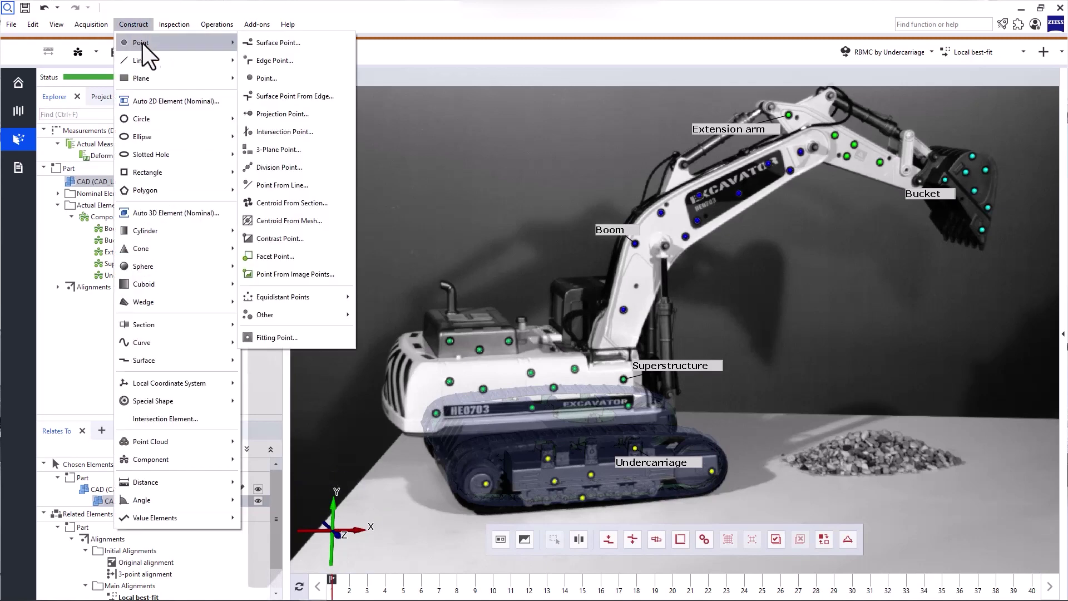
mouse_move(189, 255)
mouse_move(203, 379)
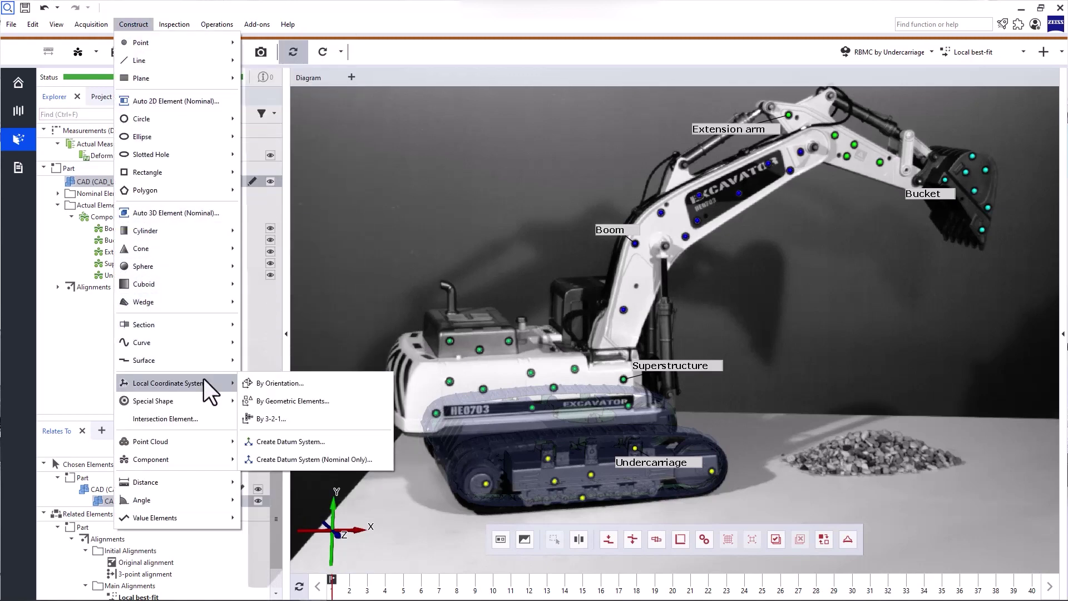
left_click(313, 382)
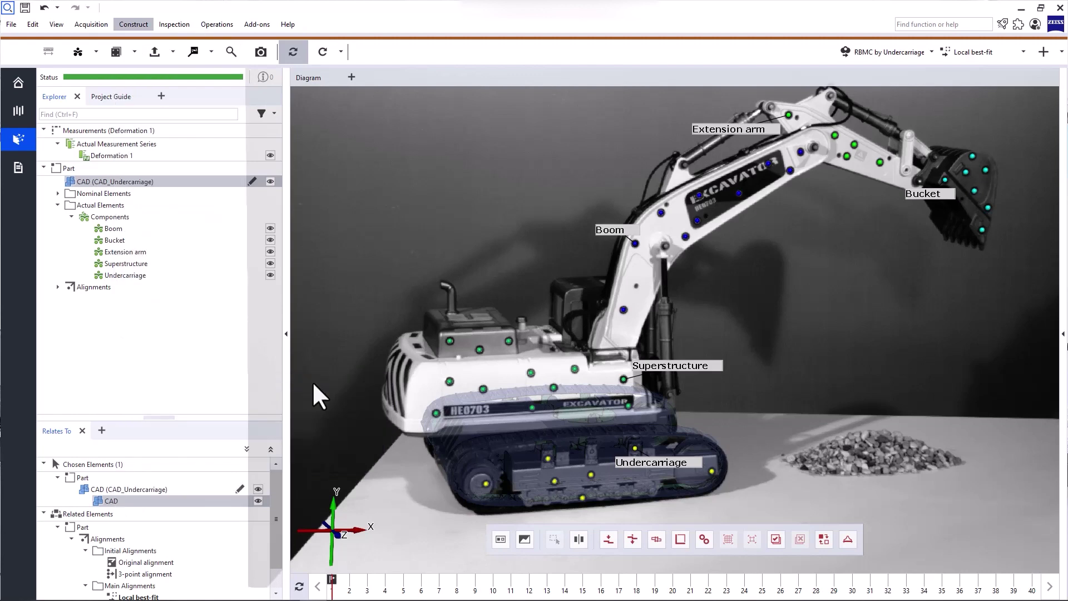
Step: Name the new coordinate system 'LCS for 6DoF'
left_click_drag(181, 49, 833, 178)
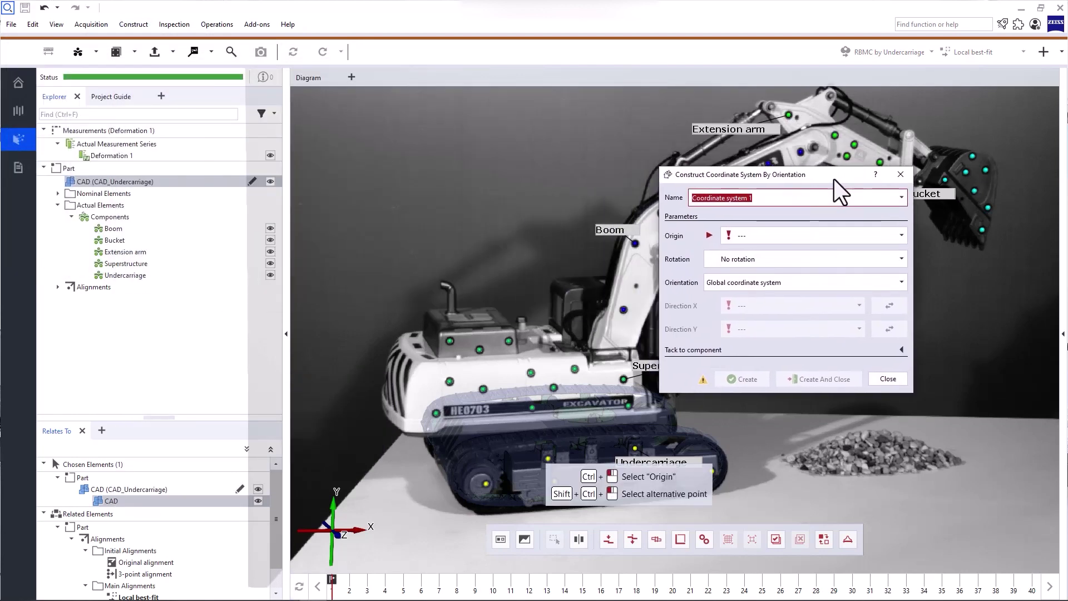
mouse_move(358, 519)
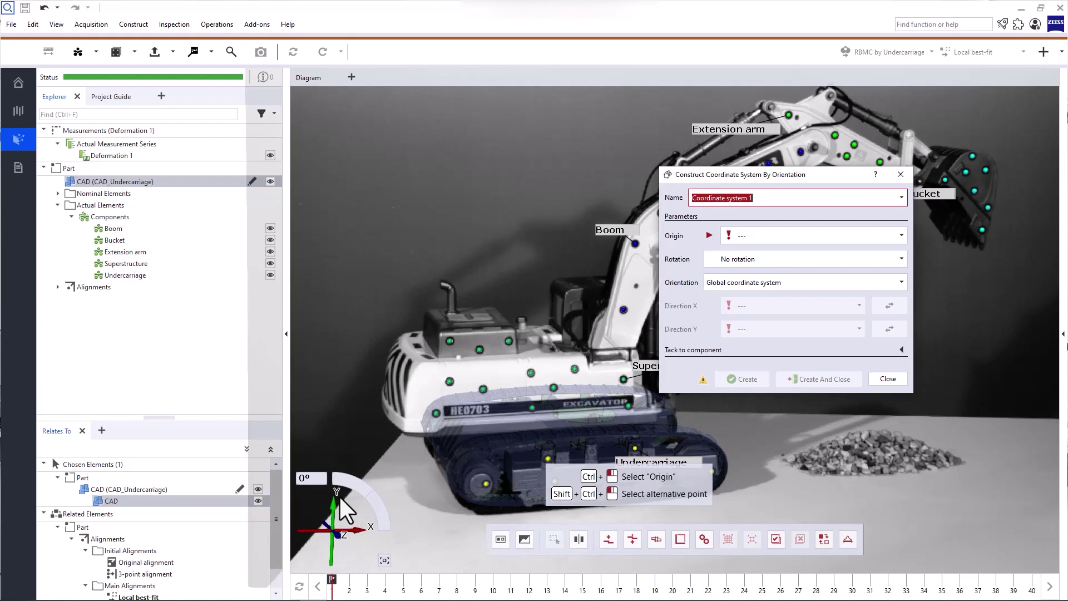
left_click(768, 199)
double_click(768, 198)
type("LCS")
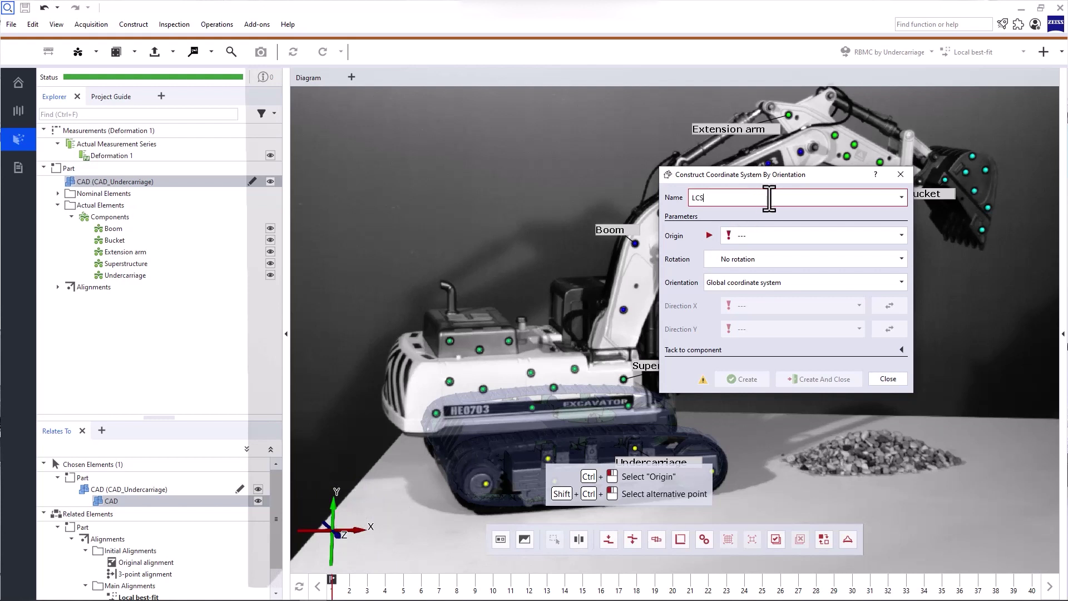
type(" for 6DoF")
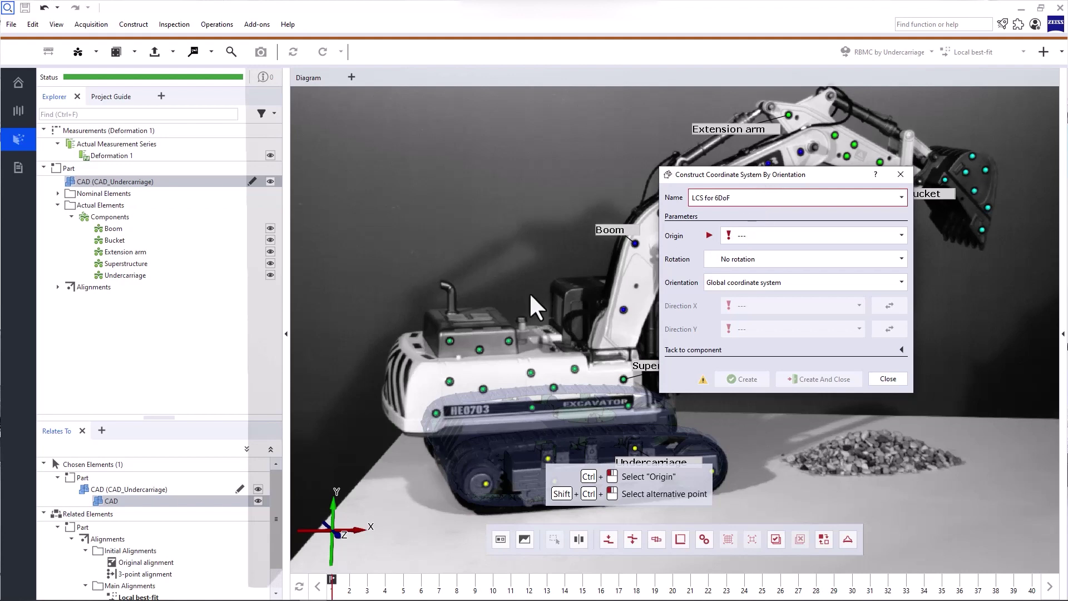
Step: Zoom in and pick a Superstructure measuring point as the origin
scroll(445, 389, "up", 4)
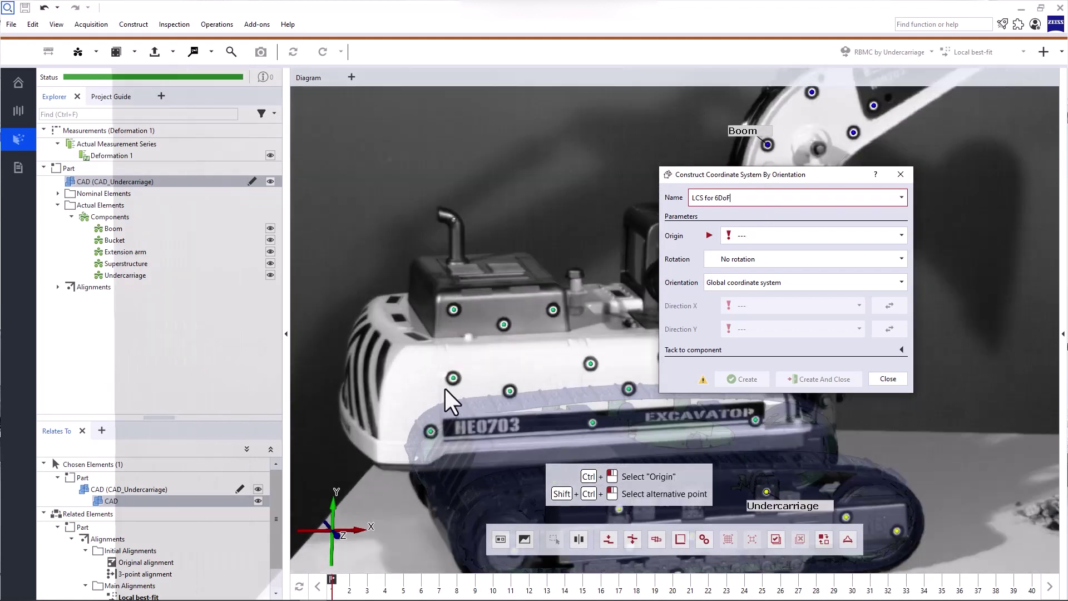
scroll(445, 390, "up", 2)
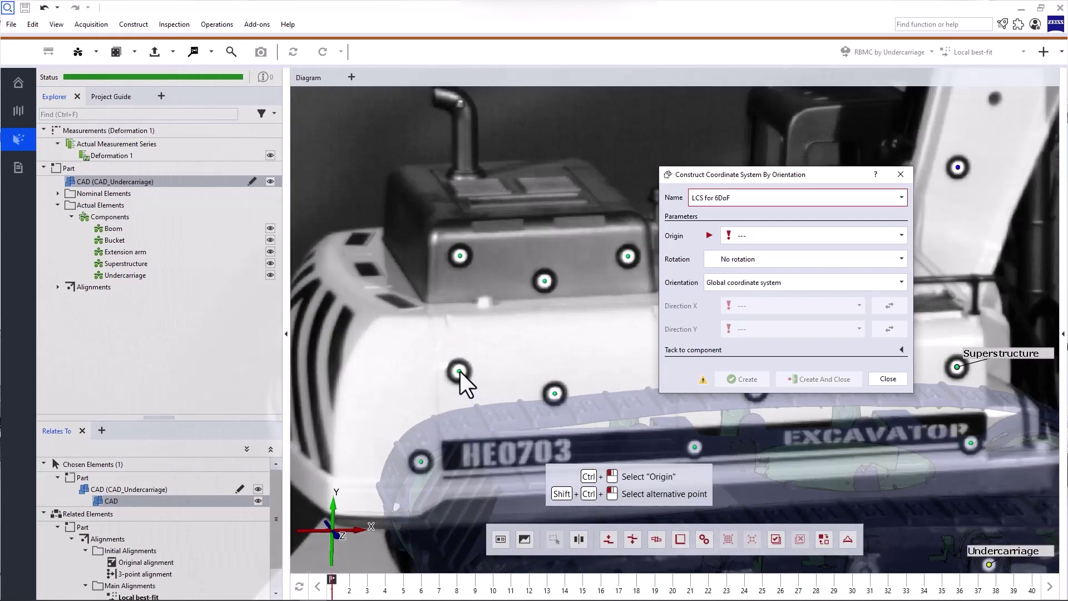
left_click(459, 372, "ctrl")
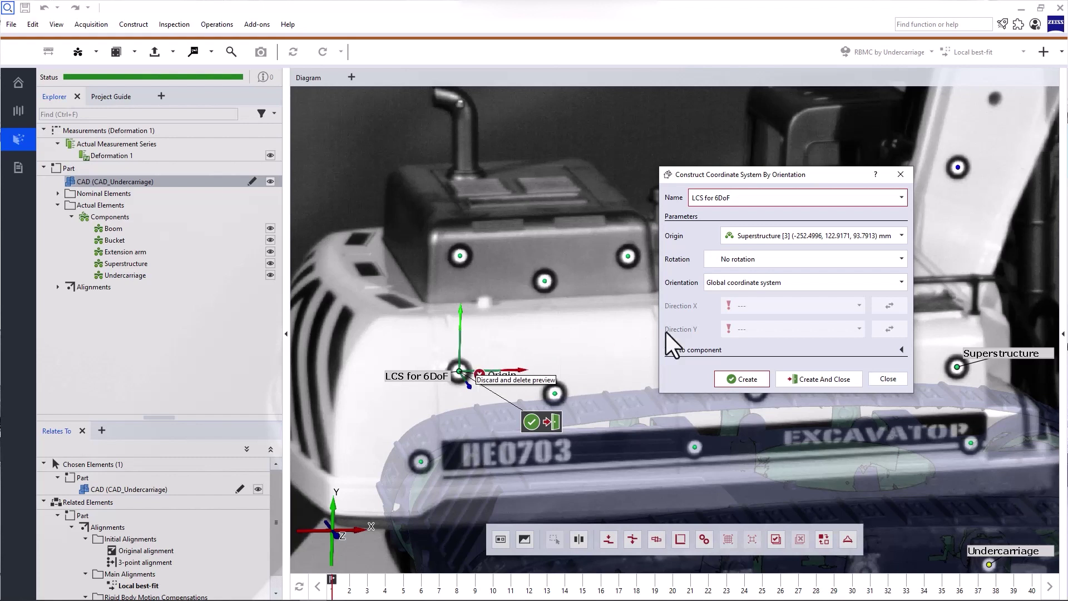
Step: Tack LCS for 6DoF to the Superstructure component and create the coordinate system
left_click(901, 350)
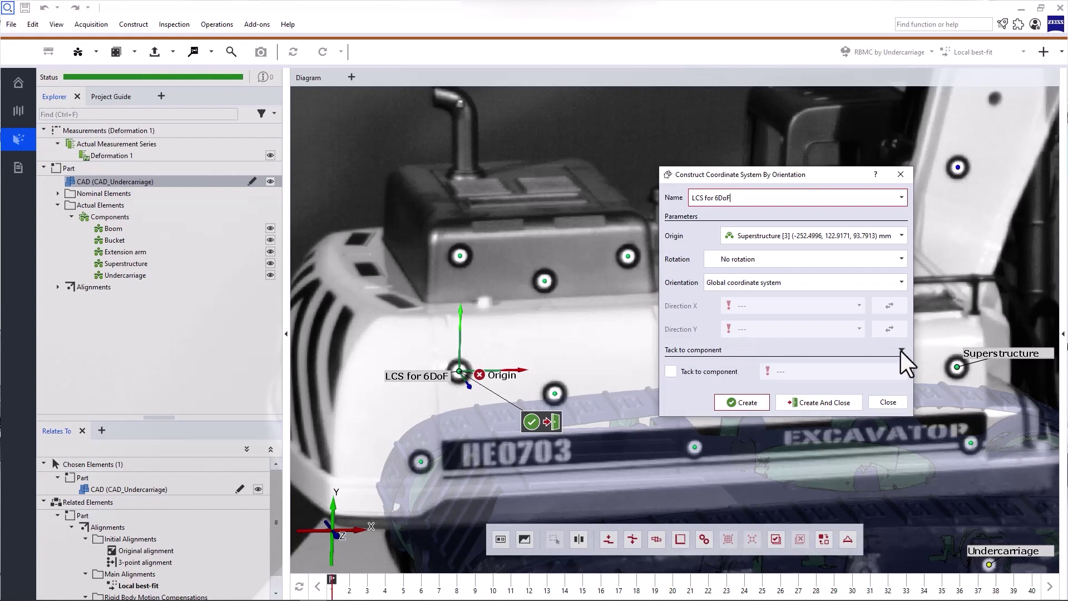
left_click(670, 373)
left_click(787, 371)
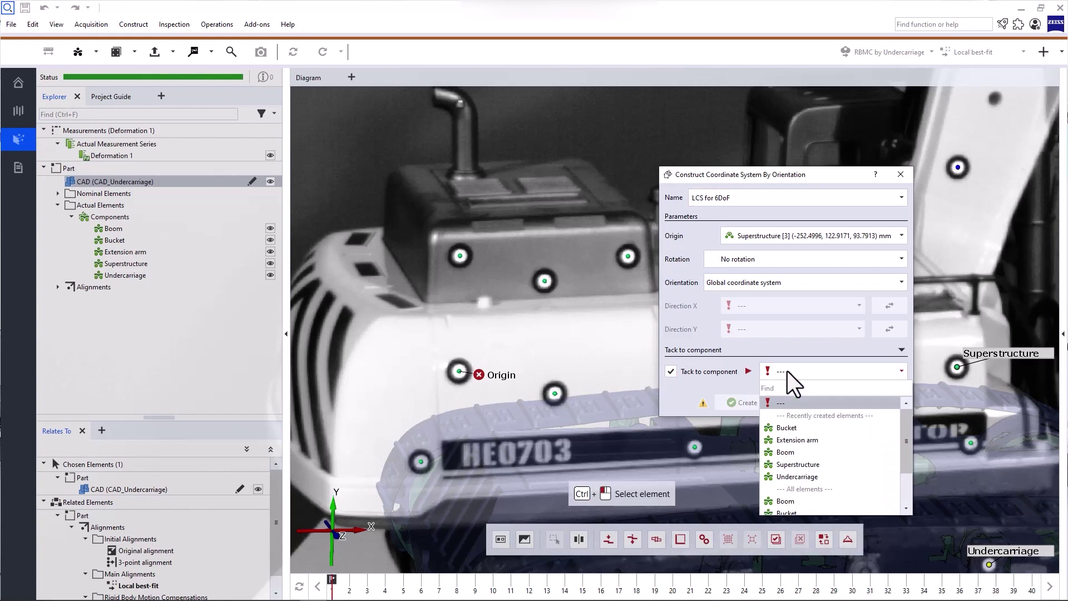
left_click(806, 464)
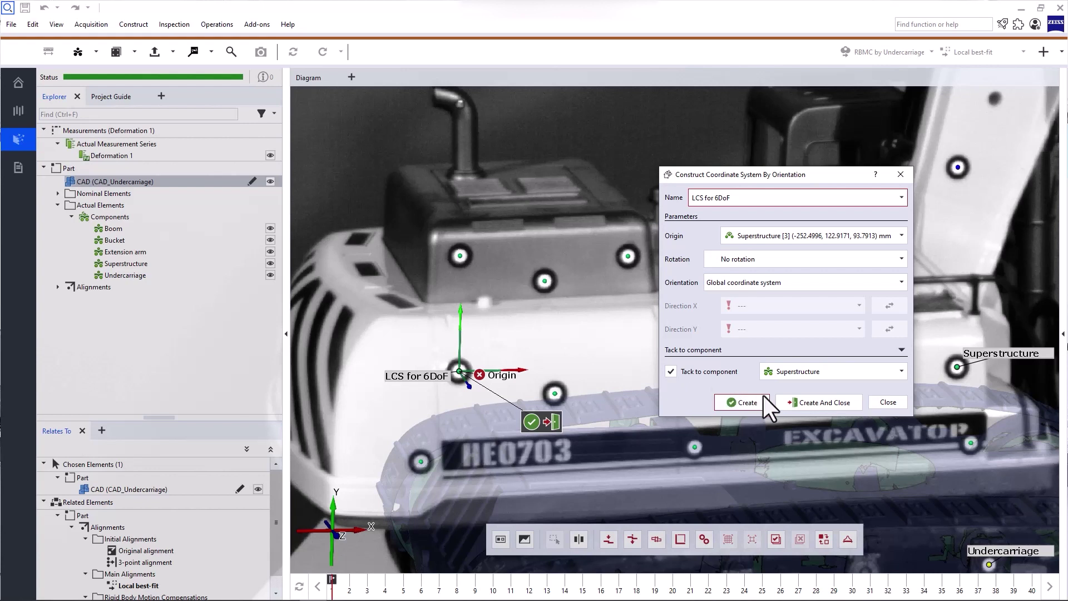
left_click(795, 396)
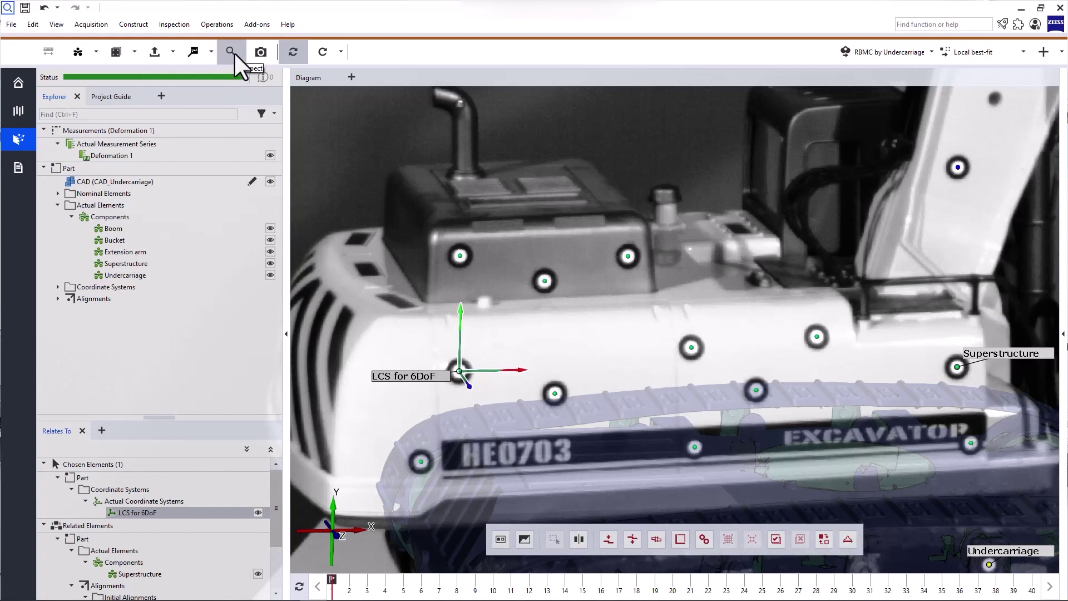
Step: Add Displacement (X), (Y), (Z) and Rotation (X), (Y), (Z) checks to LCS for 6DoF
right_click(622, 305)
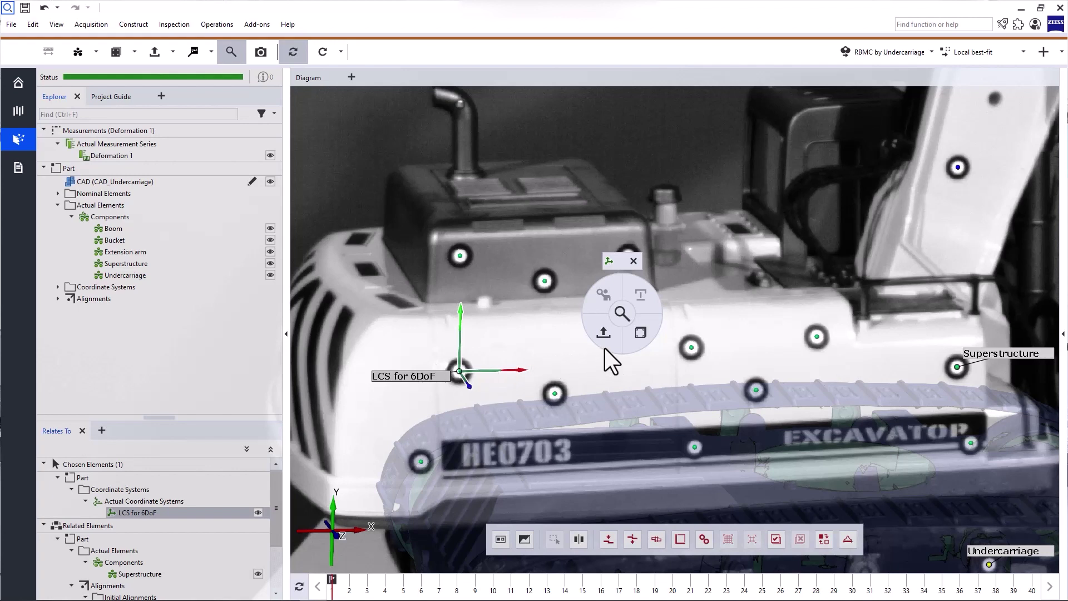
left_click(640, 333)
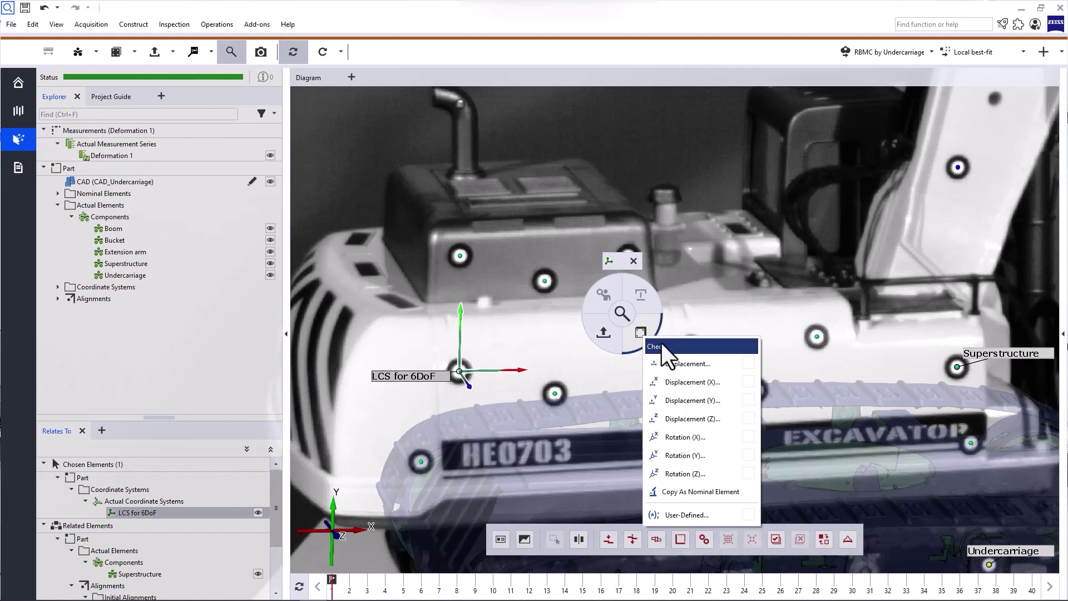
left_click(685, 382)
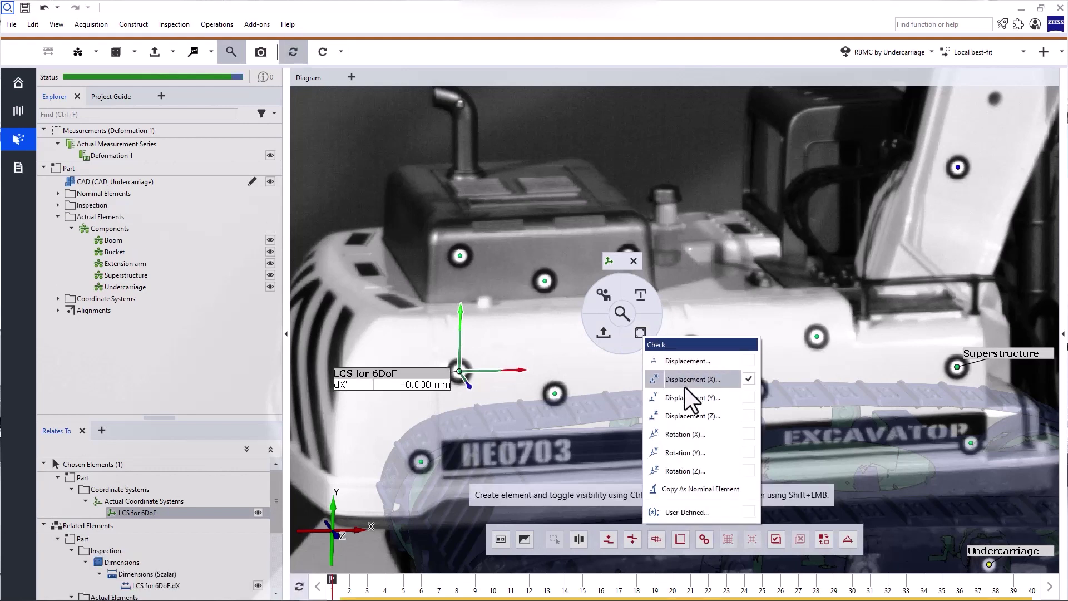
left_click(686, 393)
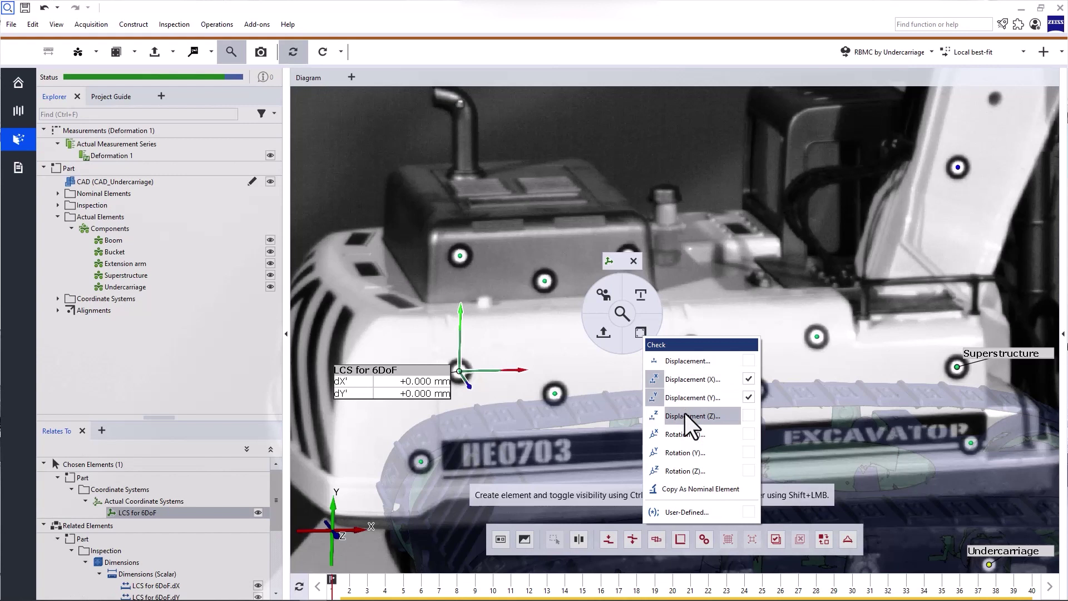
left_click(685, 415)
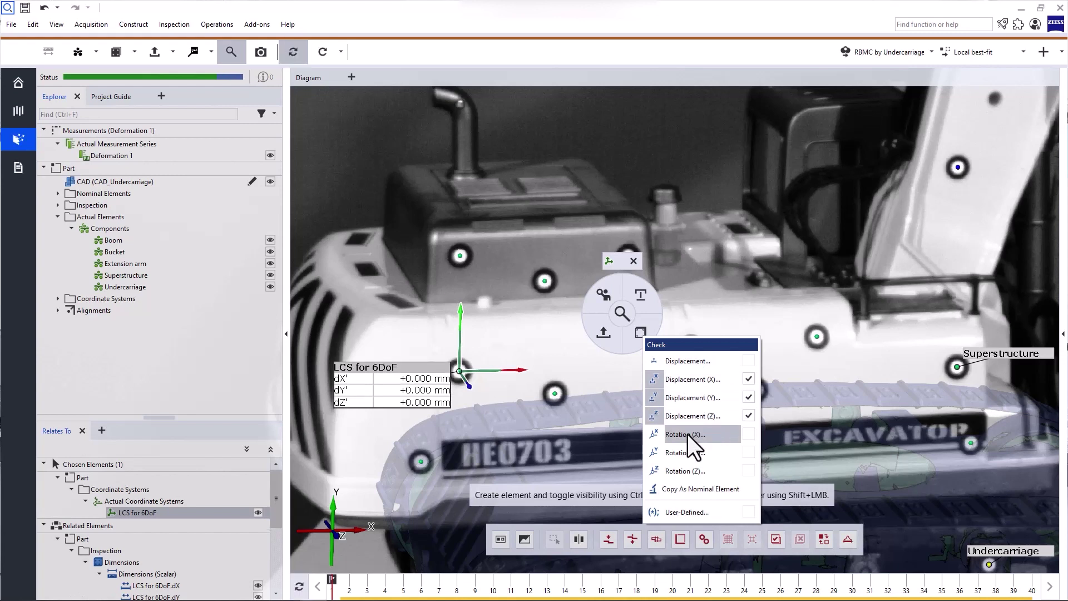
left_click(689, 434)
left_click(688, 452)
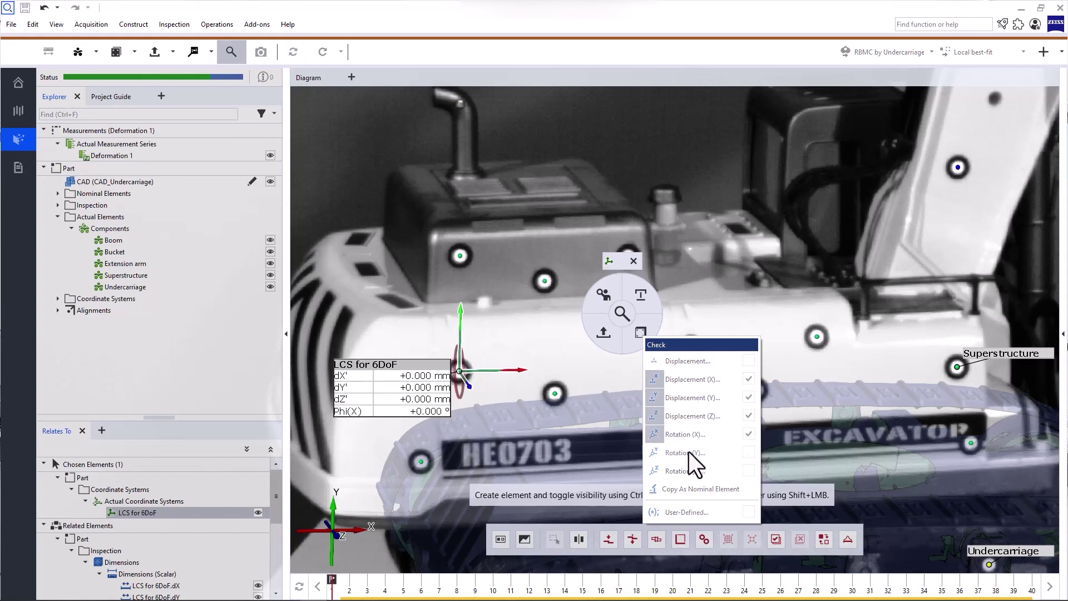
left_click(686, 471)
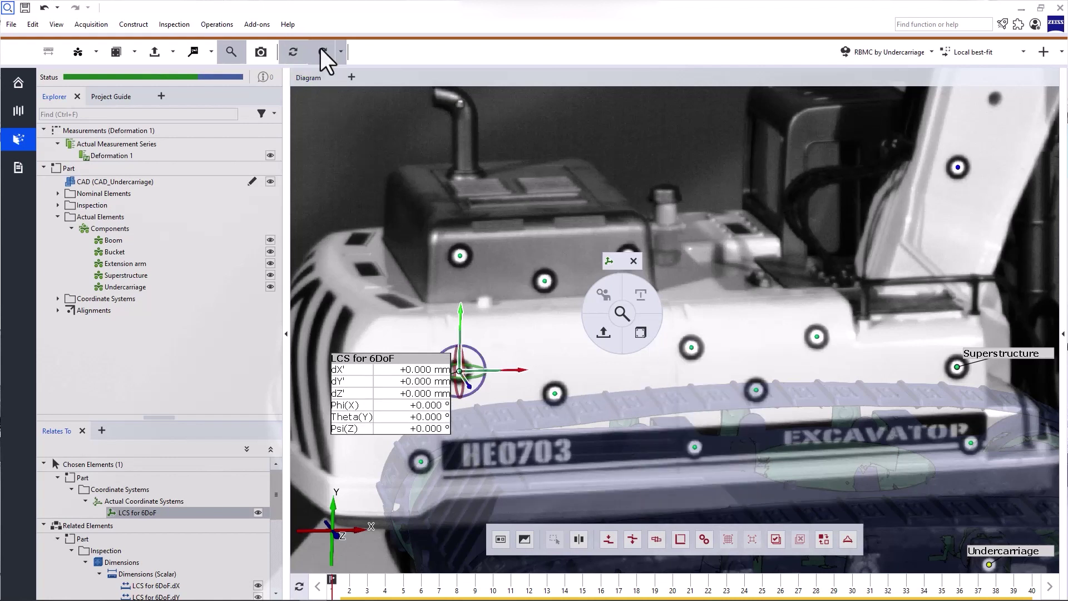
Step: Show the Diagram of the six LCS for 6DoF check curves across all 40 stages
left_click(307, 78)
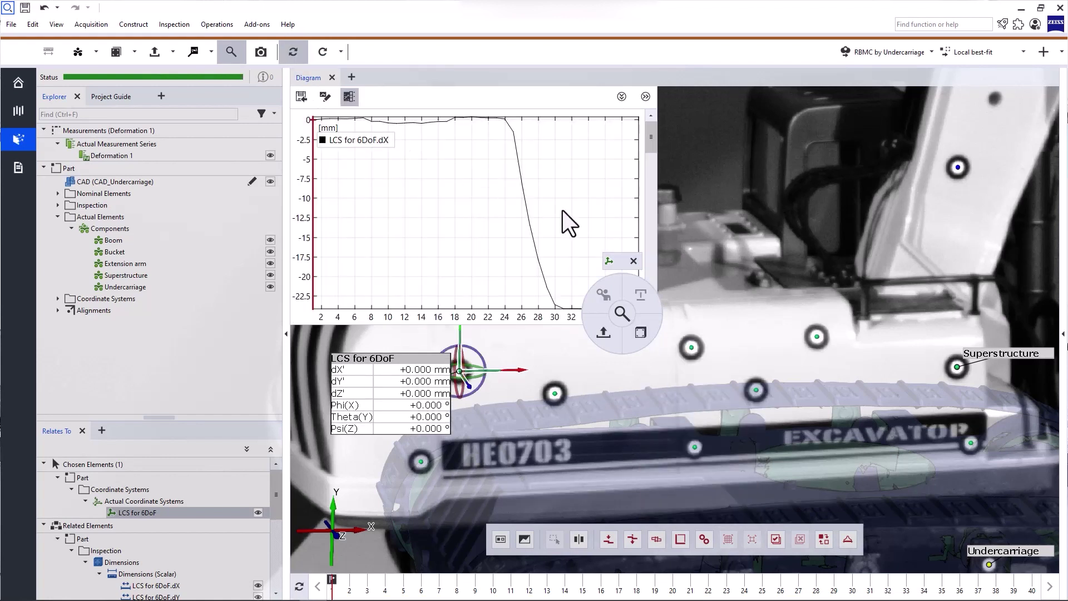
left_click(633, 261)
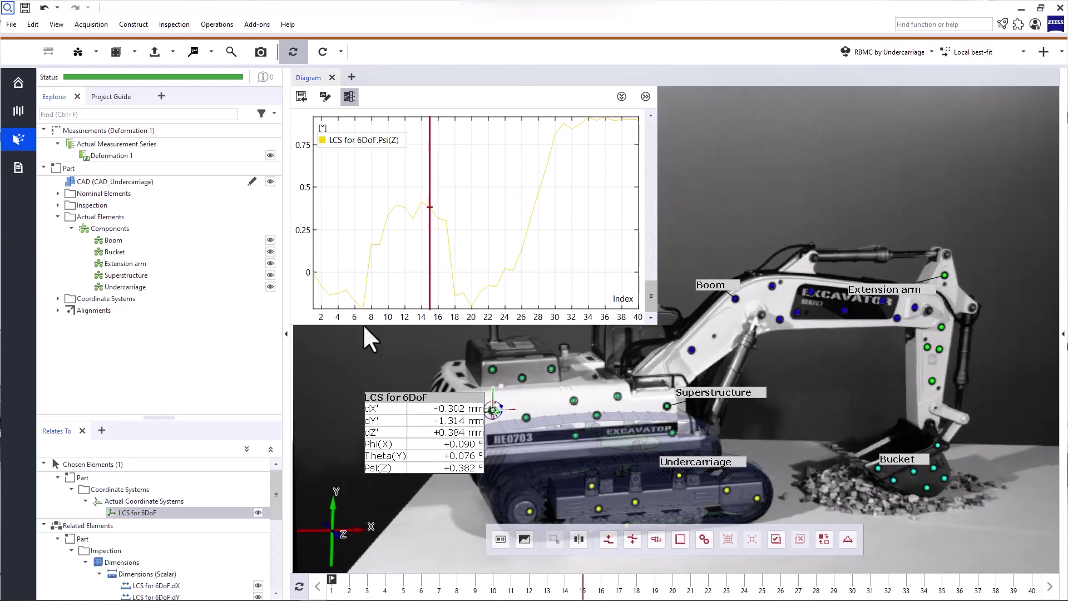
Step: Create a 6 DoF Analysis report page using the 3D+Diagram Style (A4) layout
left_click(263, 60)
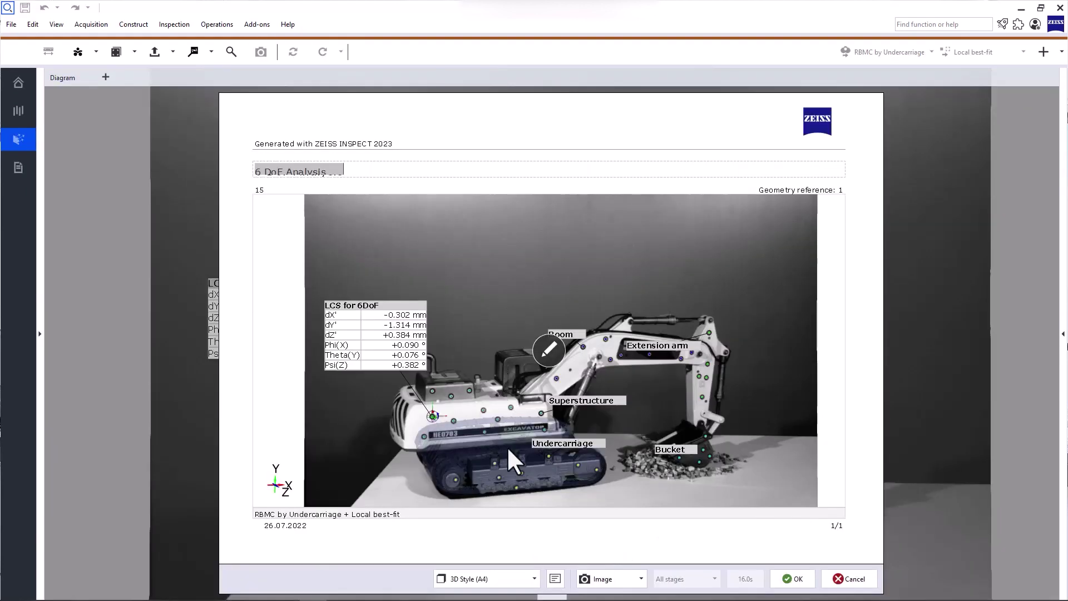
left_click(523, 568)
left_click(531, 506)
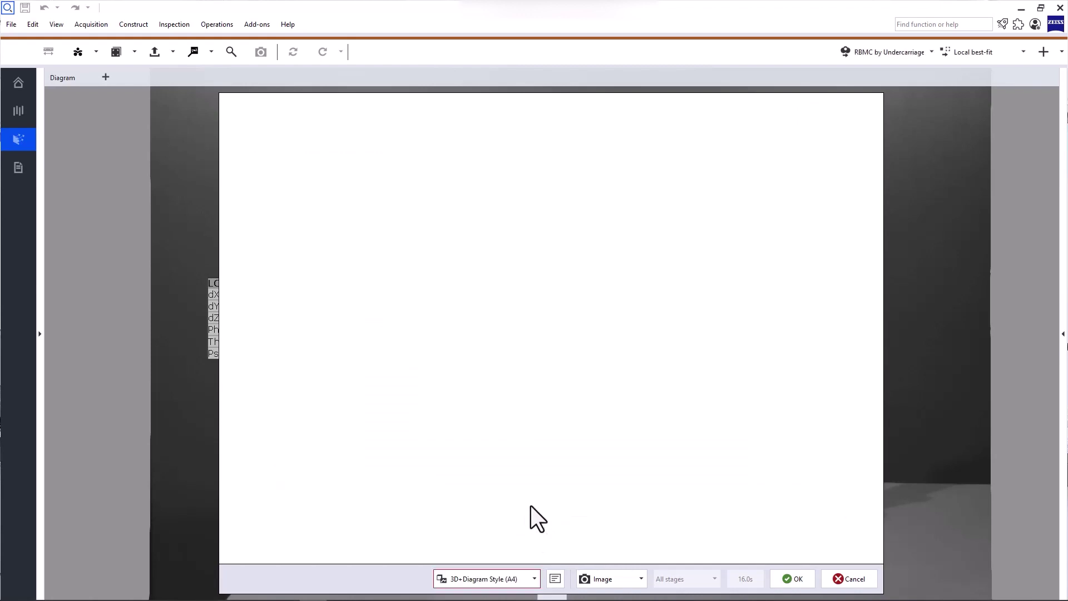
left_click(796, 573)
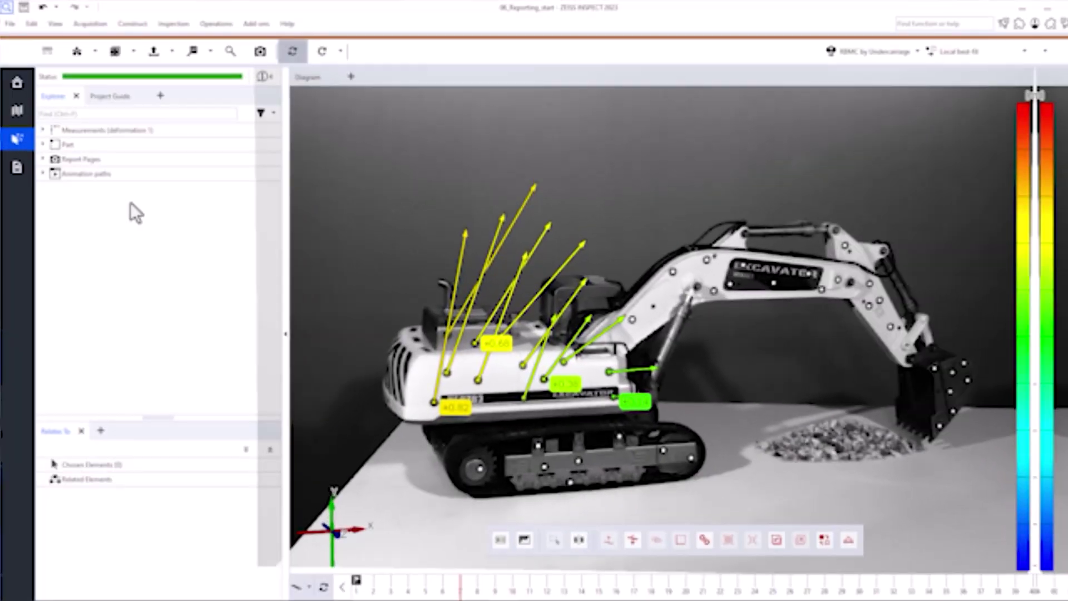
Step: In the Report workspace, view pages 2/9 and 3/9, 'Alignment to CAD, referenced to Undercarriage (RBMC)'
left_click(18, 167)
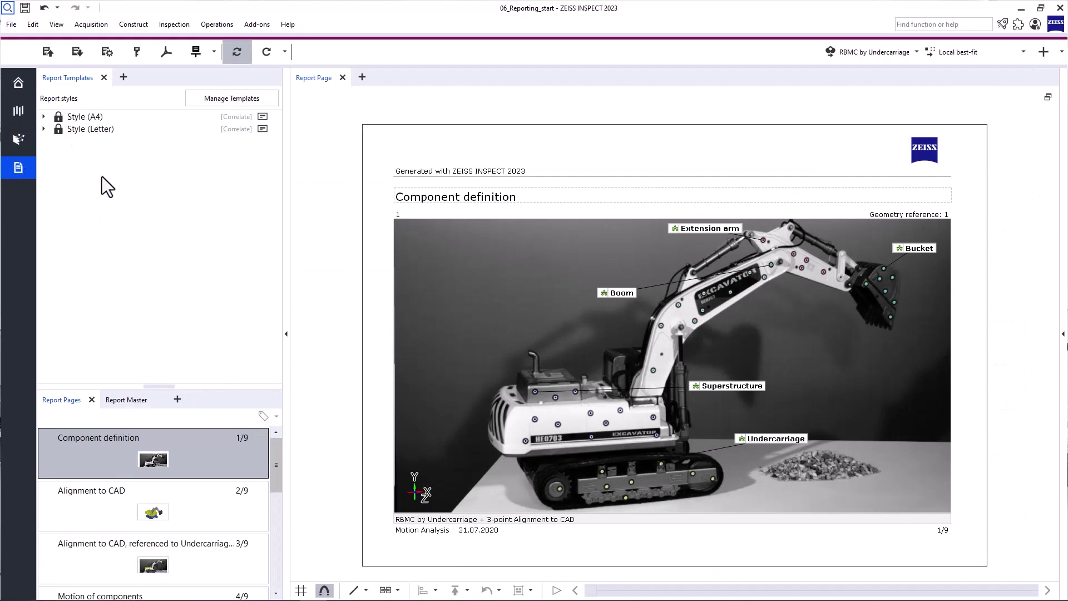
left_click(167, 494)
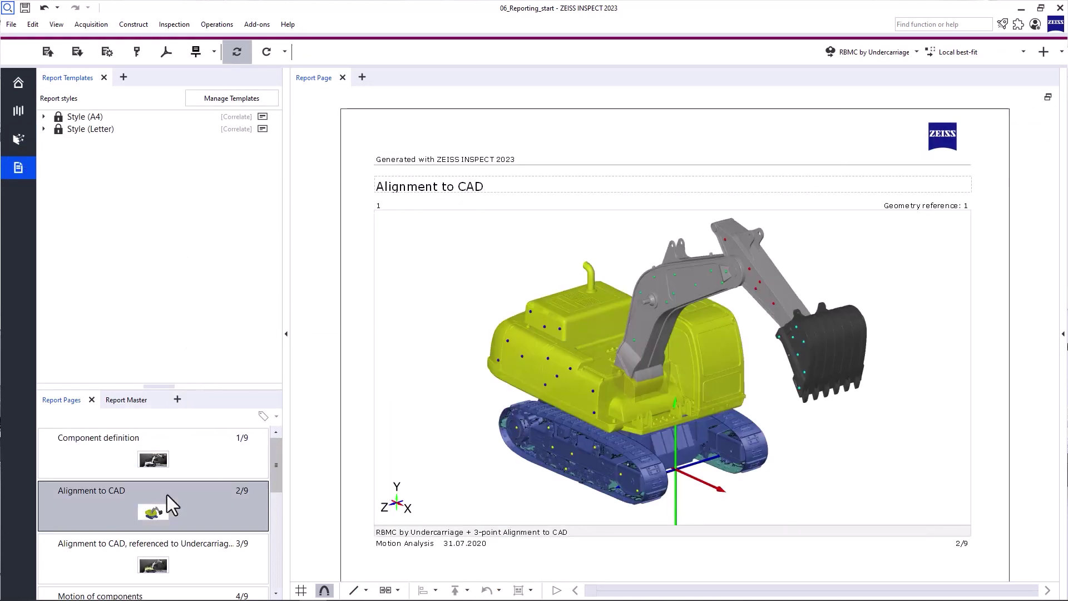
left_click(169, 551)
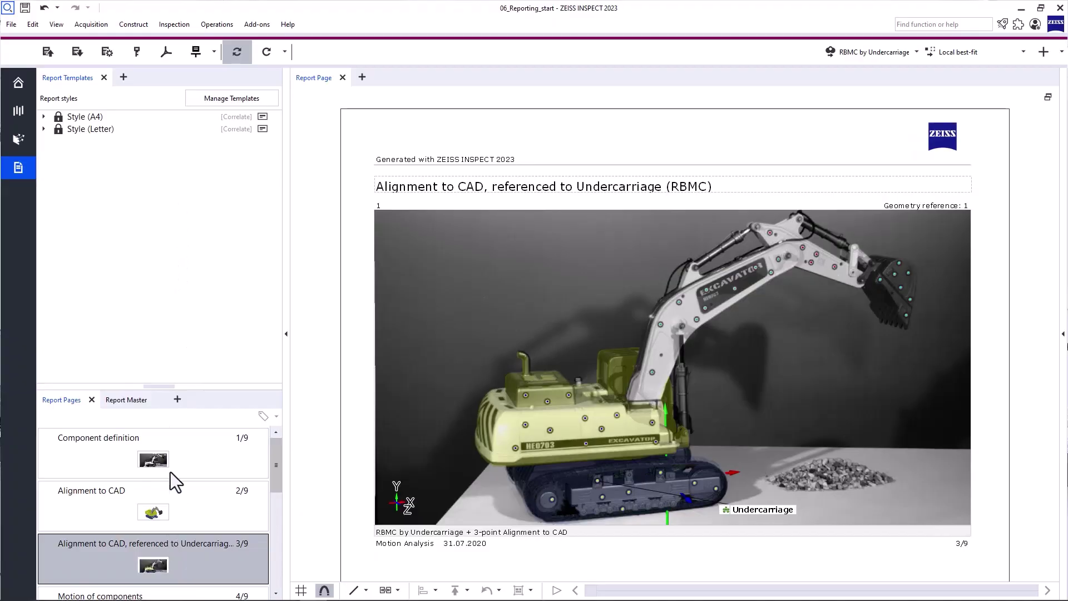